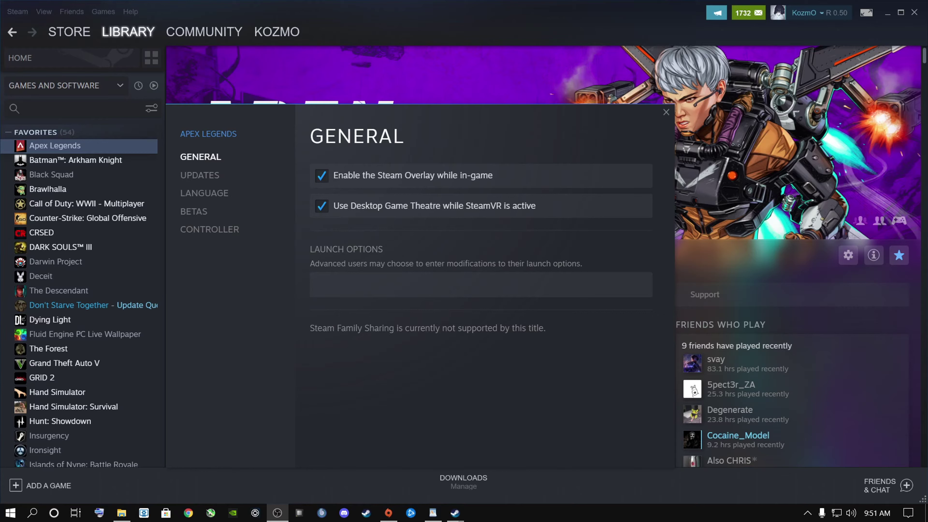
- Set the Apex Legends launch options to "autoexec -novid -fullscreen +gfx_nvnUseLowLatency 1 +fps_max 60"
left_click(377, 291)
type("autoexec -novid -fullscreen +gfx_nvnUseLowLatency 1 +fps_max 60")
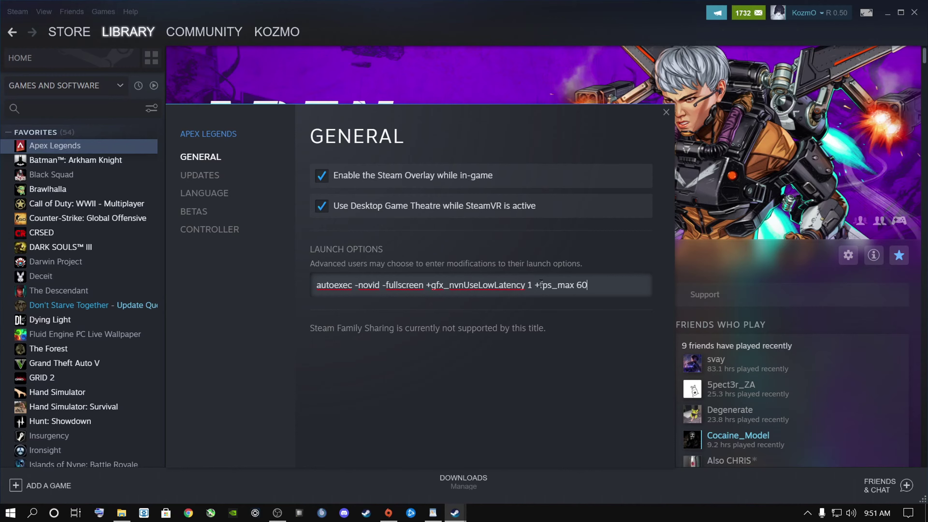
left_click(601, 289)
left_click_drag(576, 287, 606, 287)
left_click(594, 292)
key("BackSpace")
key("BackSpace")
type("0")
key("BackSpace")
type("60")
- Replace the launch options with "-high -preload +fps_max 0 -novid -fullscreen -refresh 60 +cl_showfps 1 +clshowpos 1 +exec autoexec -dxlelvel 95"
key("alt+Tab")
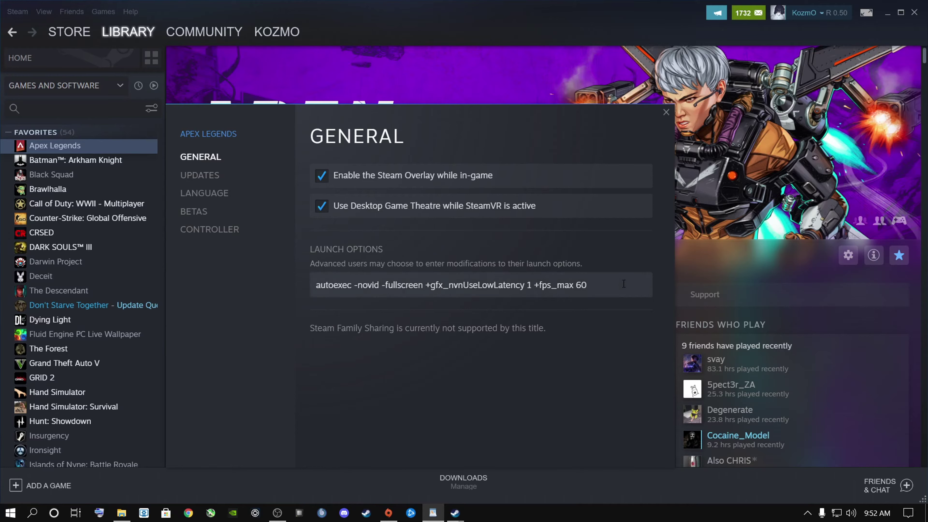
key("alt+Tab")
key("ctrl+v")
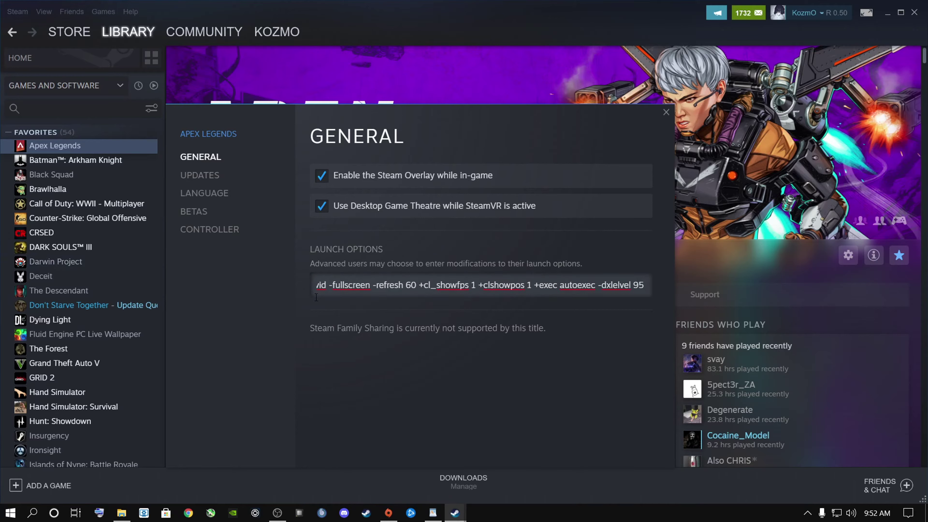
key("ctrl+a")
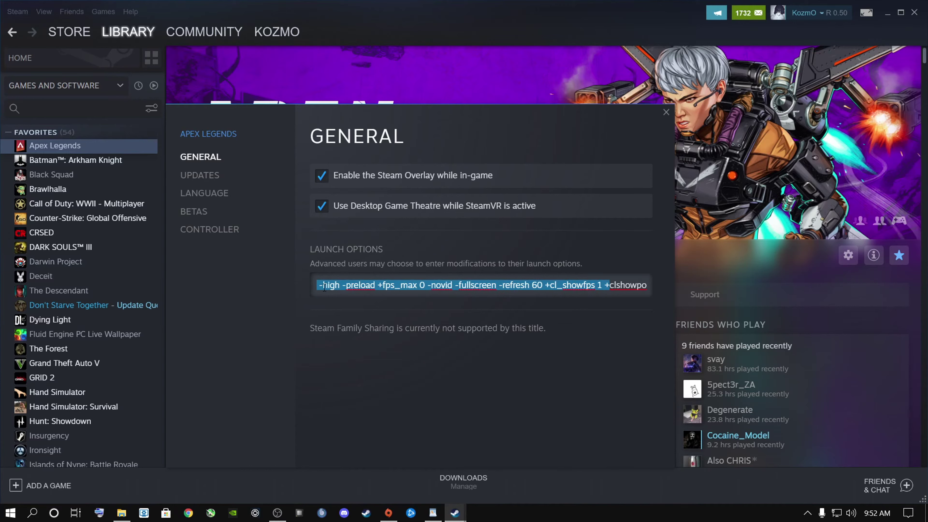
key("Home")
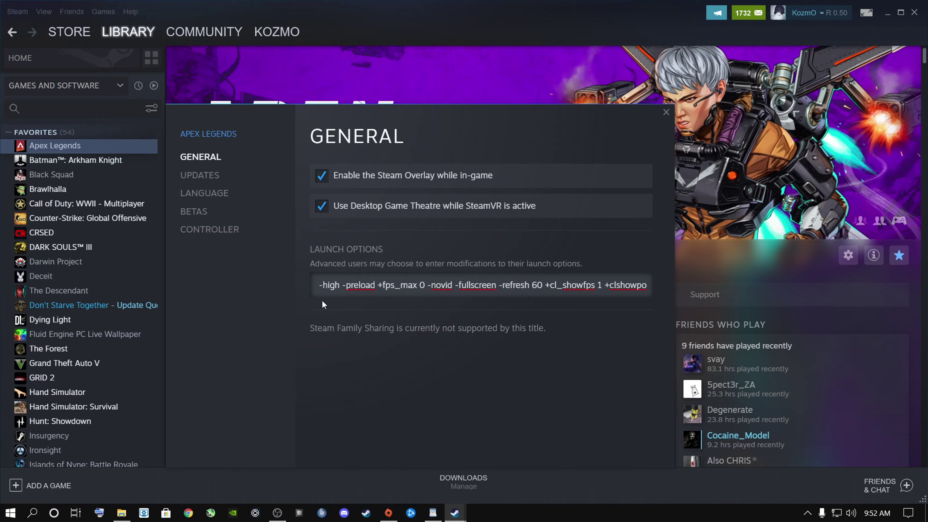
- Review the individual parameters of the Apex Legends launch options from beginning to end
left_click(428, 291)
left_click(371, 285)
key("Left")
key("Left")
key("Left")
key("Left")
key("Left")
key("Left")
key("Left")
key("Left")
key("Left")
key("Left")
key("Left")
key("Left")
left_click(468, 285)
left_click_drag(314, 285, 667, 298)
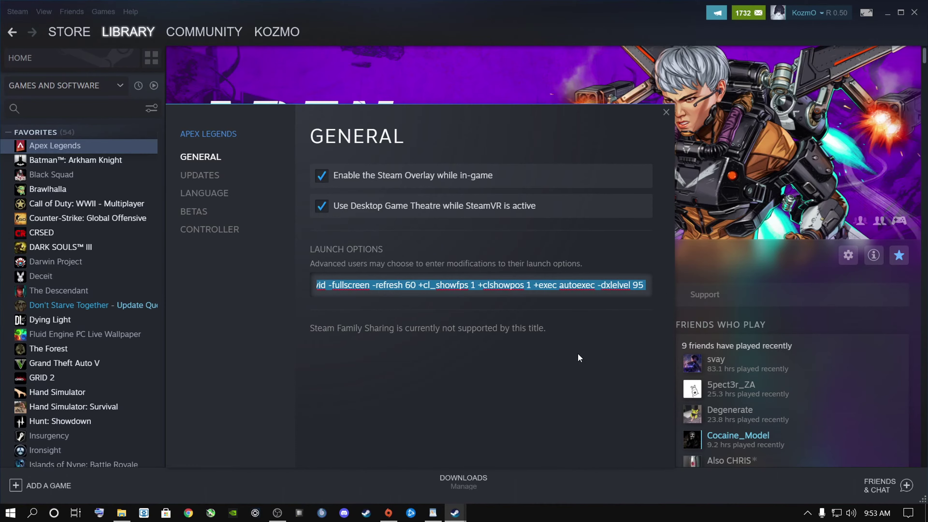
left_click(558, 309)
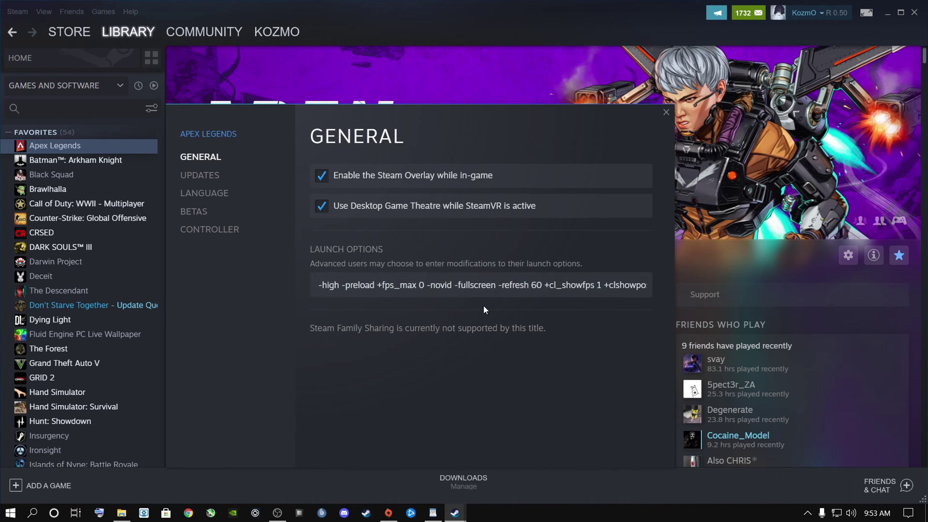
- Try -refresh values of 120, 144 and 240 in the launch options, and set the value back to 60
left_click(543, 285)
left_click(543, 284)
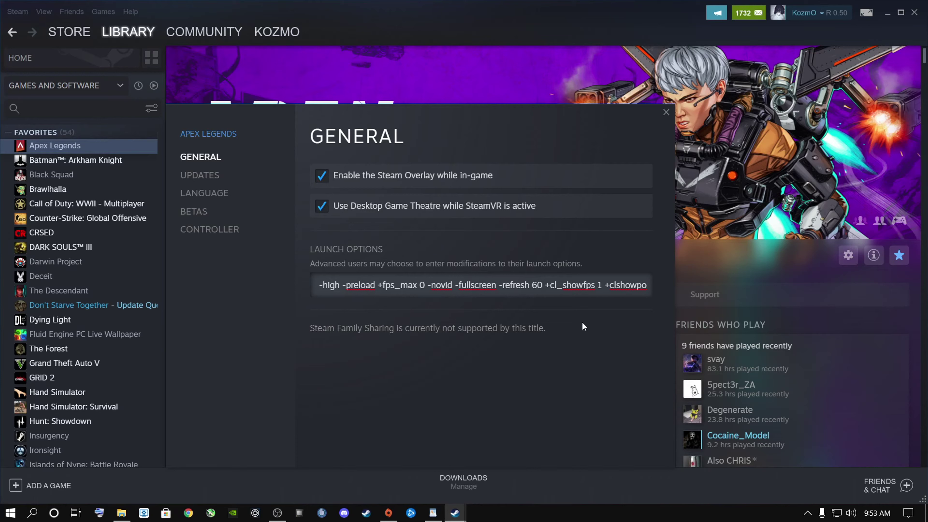
key("BackSpace")
key("BackSpace")
type("120")
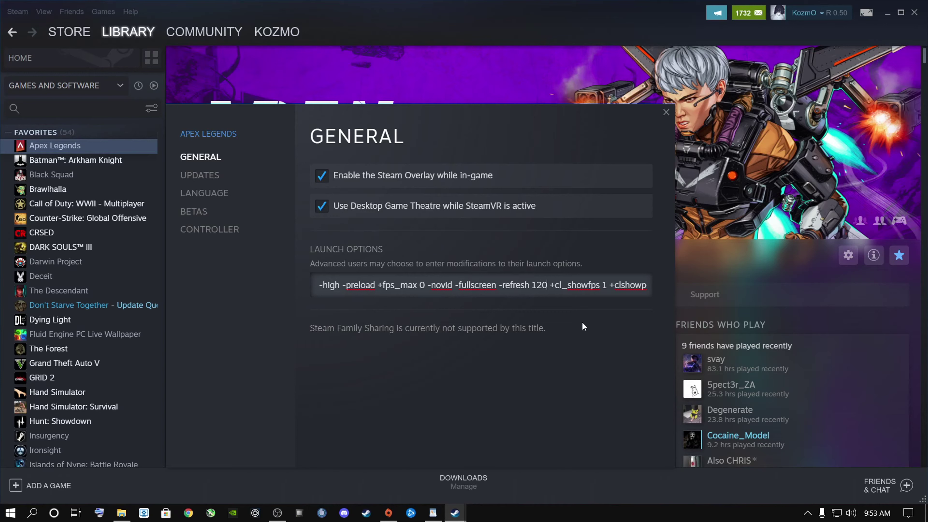
key("BackSpace")
key("BackSpace")
type("44")
key("BackSpace")
key("BackSpace")
key("BackSpace")
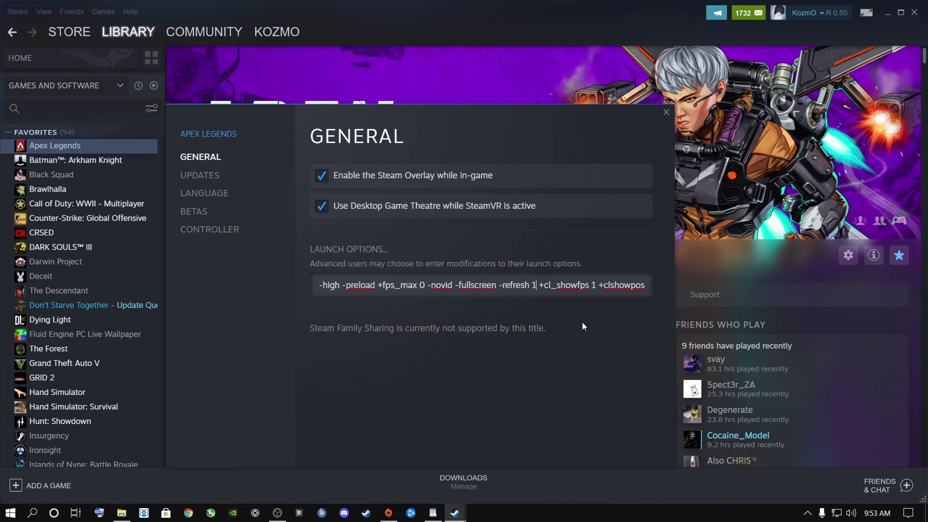
type("240")
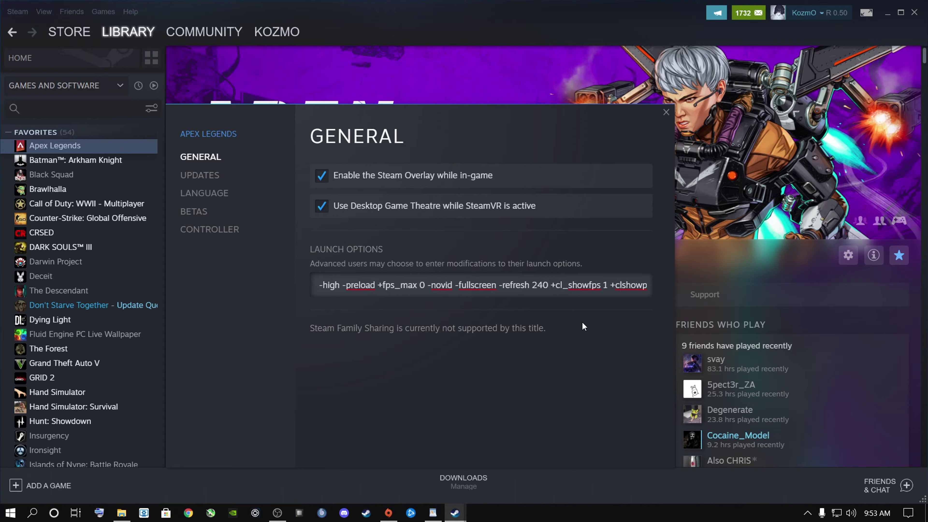
key("BackSpace")
key("BackSpace")
key("BackSpace")
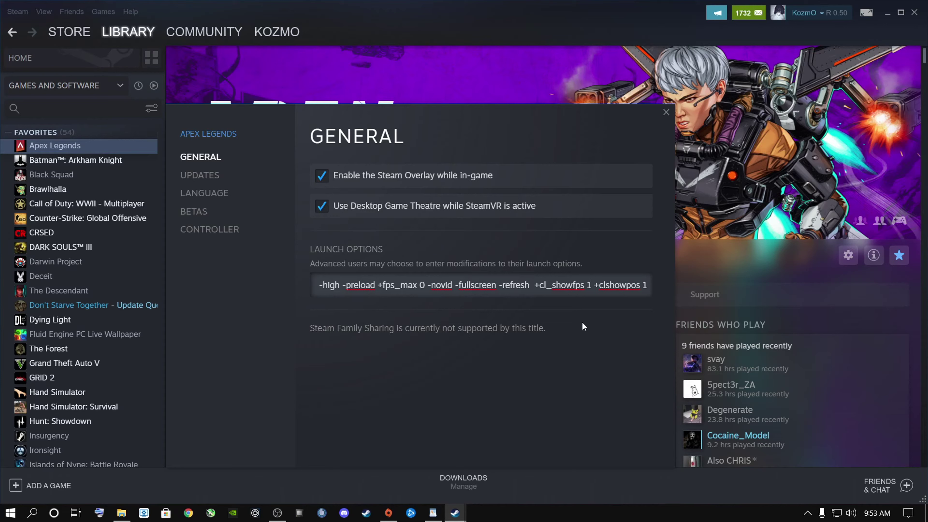
type("60")
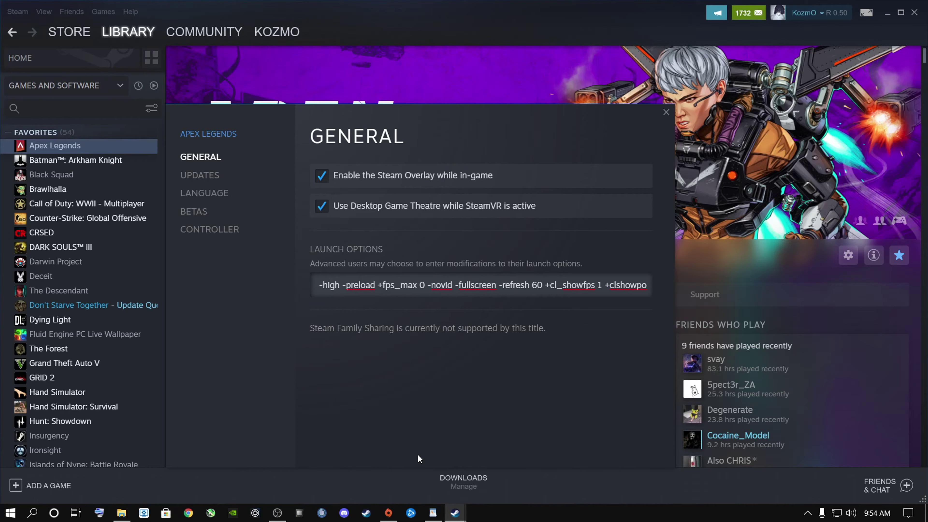
- Switch to Origin and open the advanced launch options in the Apex Legends game properties, ready to edit the command line arguments
left_click(389, 513)
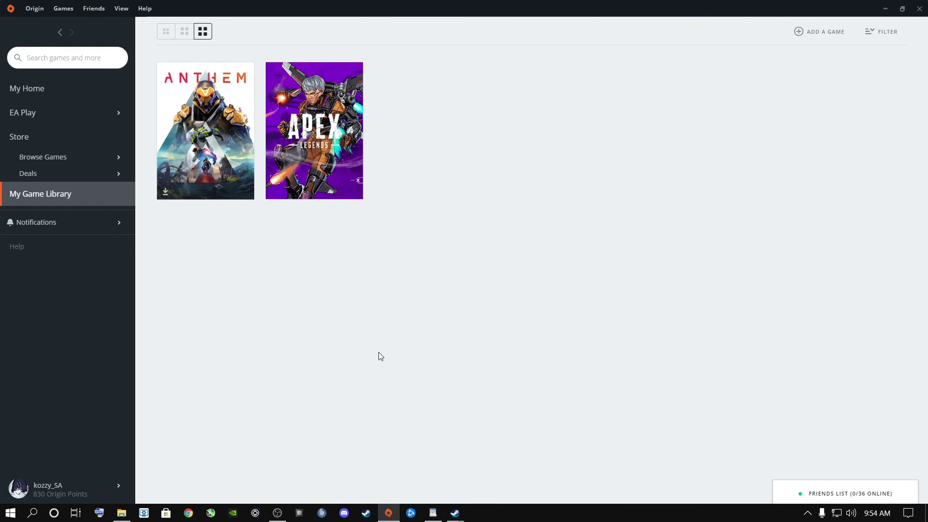
right_click(333, 154)
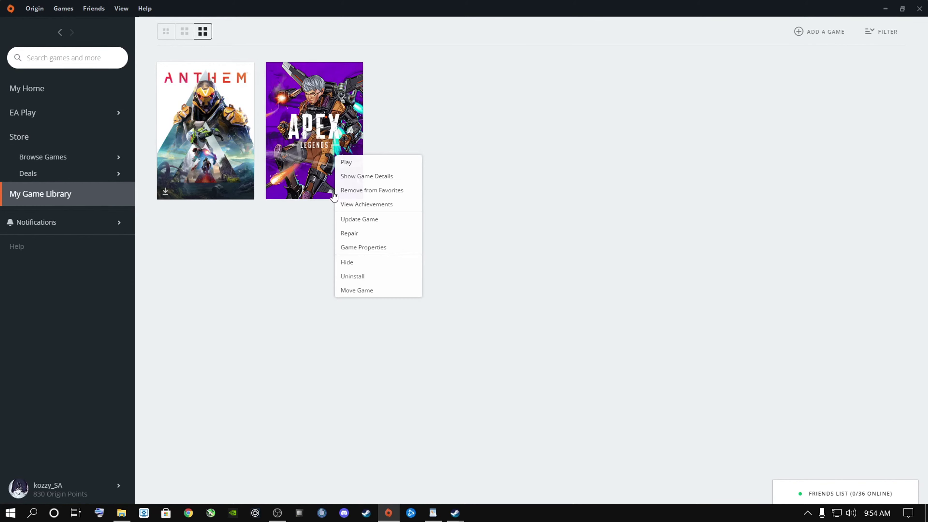
left_click(368, 248)
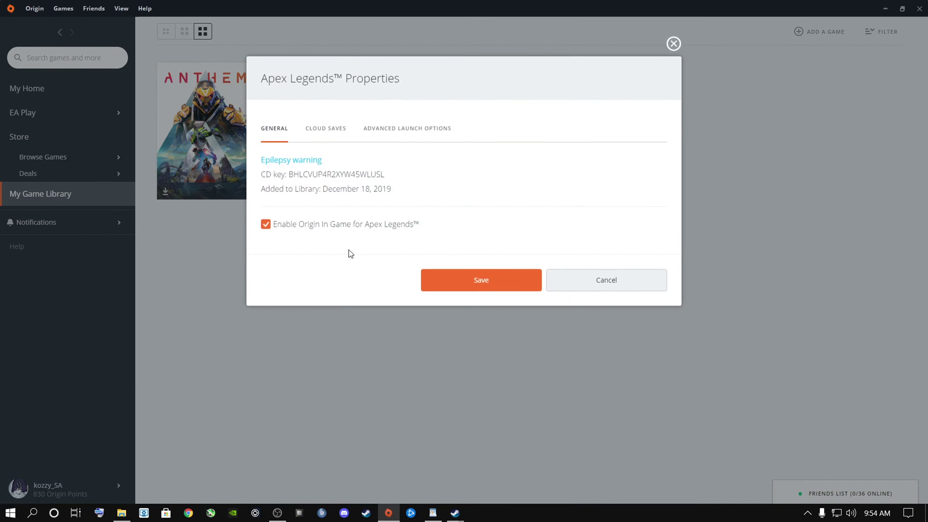
left_click(405, 129)
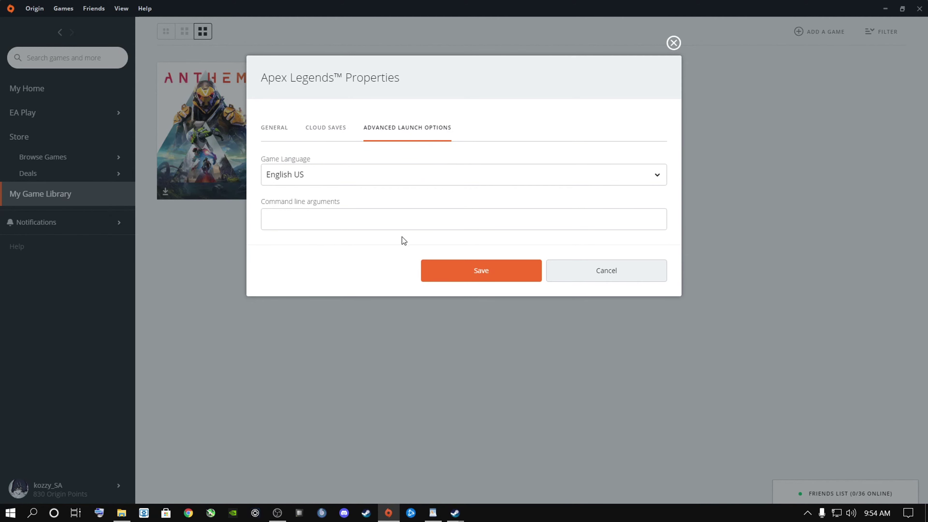
left_click(364, 224)
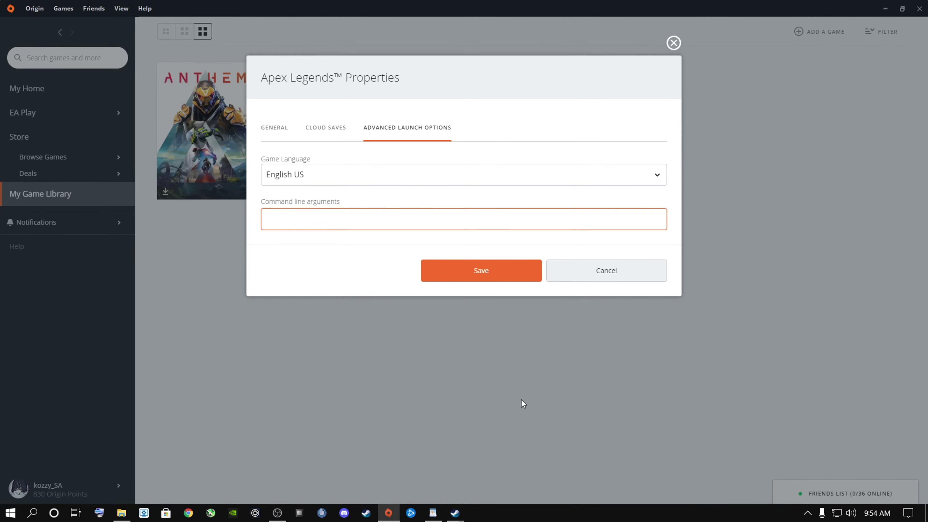
- Enter "-high -dev +fps_max 0 +cl_showpos 1 +cl_showfps 4 -full" as the command line arguments, and clear them again
key("alt+Tab")
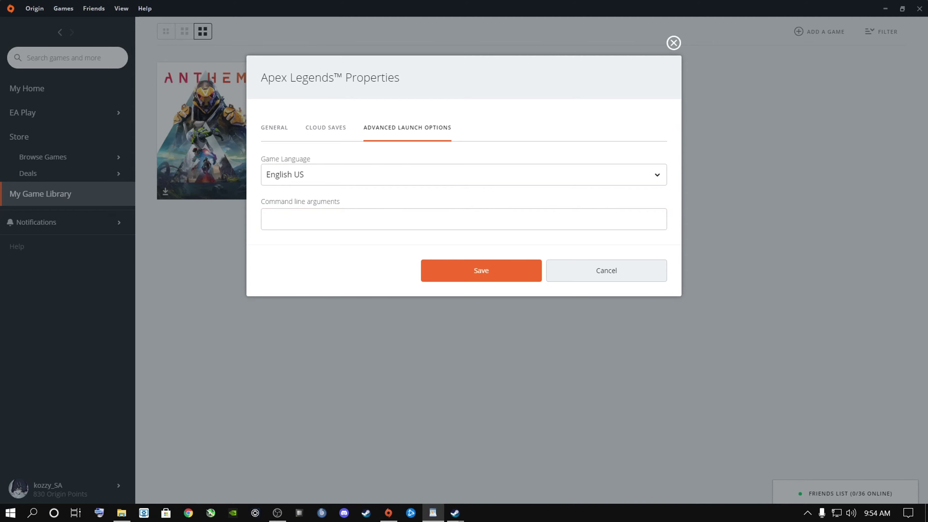
left_click(304, 228)
type("-high -dev +fps_max 0 +cl_showpos 1 +cl_showfps 4 -full")
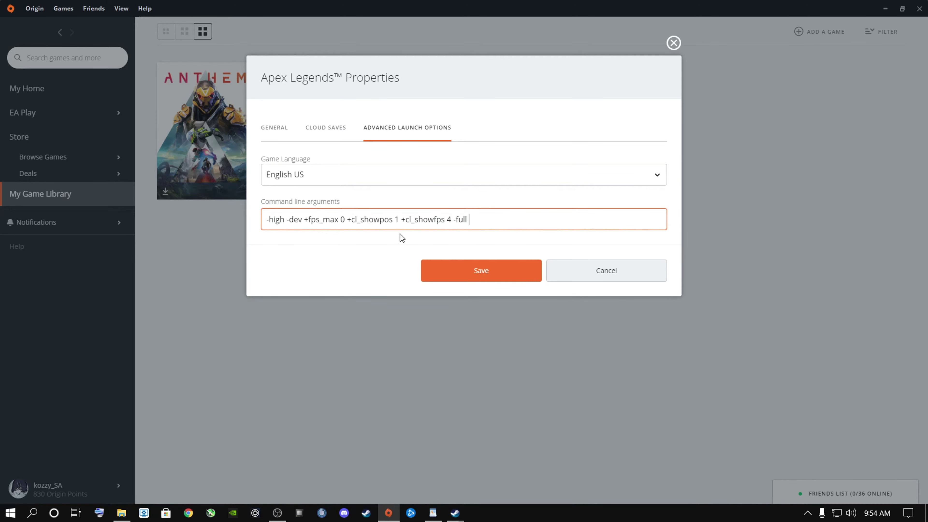
left_click_drag(473, 217, 266, 219)
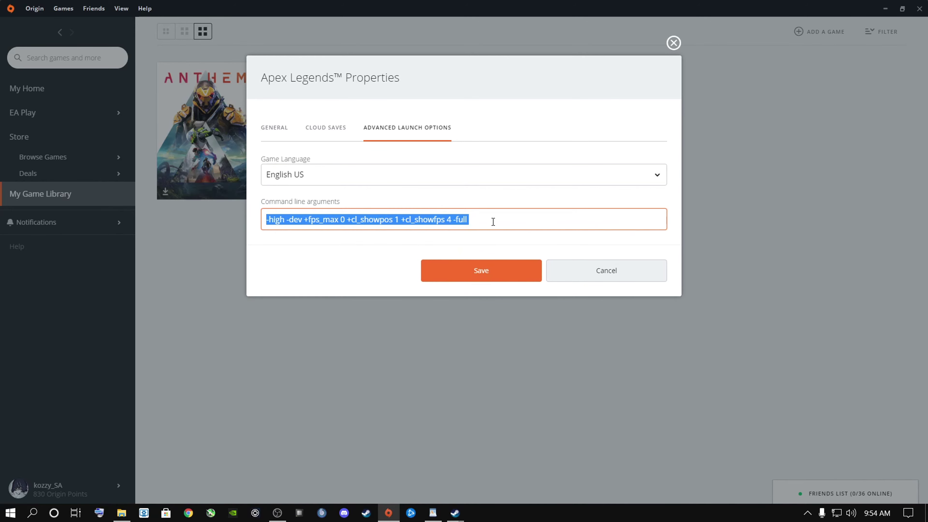
key("BackSpace")
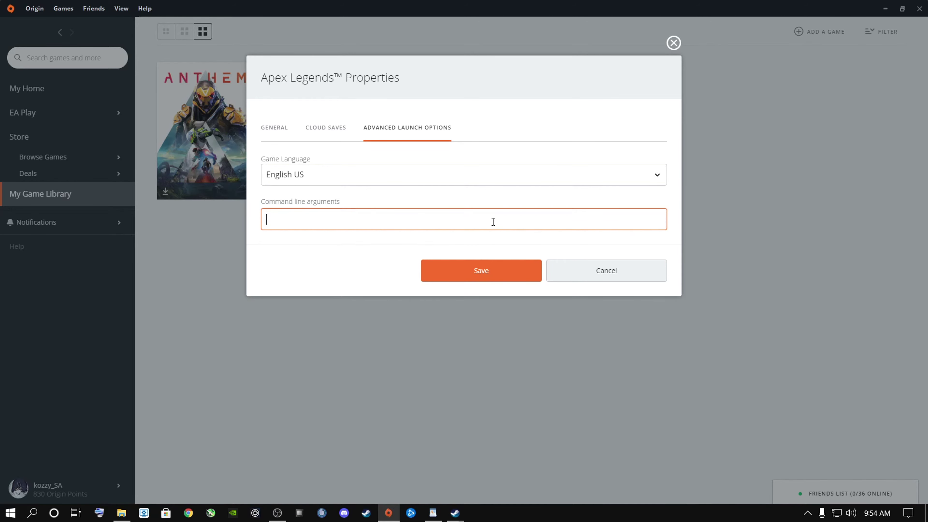
- Enter command line arguments "+fps_max 0 -novid -cl_forcepreload 1 -refresh 60 +cl_showfps 1 +cl_showpost 1 -forcenovsynce -fullscreen"
key("alt+Tab")
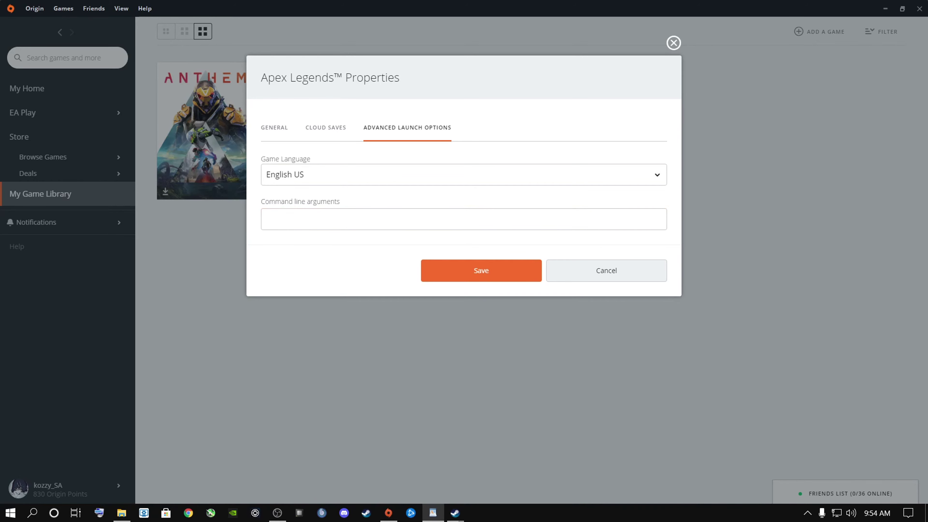
left_click(317, 223)
type("+fps_max 0 -novid -cl_forcepreload 1 -refresh 60 +cl_showfps 1 +cl_showpost 1 -forcenovsynce -fullscreen")
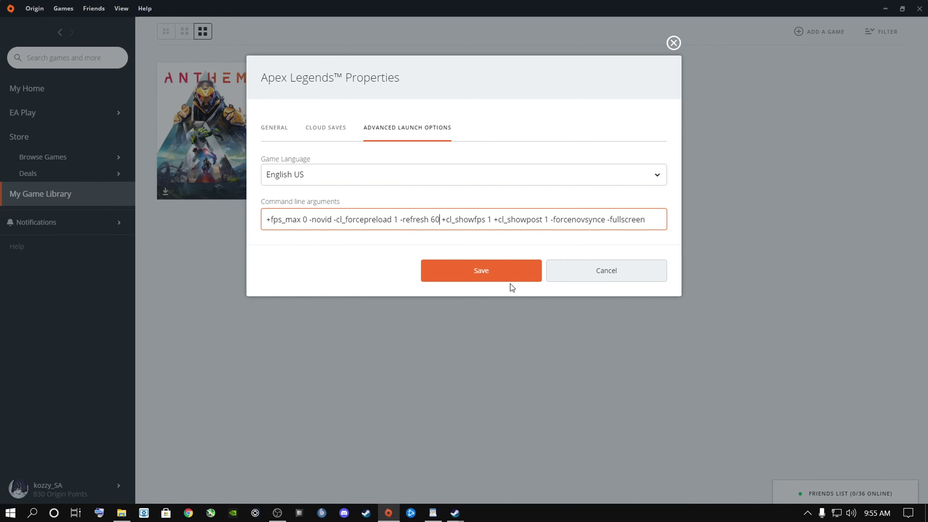
- Try -refresh values of 120 and 144 in the command line arguments, restore 60, and select the whole argument text
key("BackSpace")
key("BackSpace")
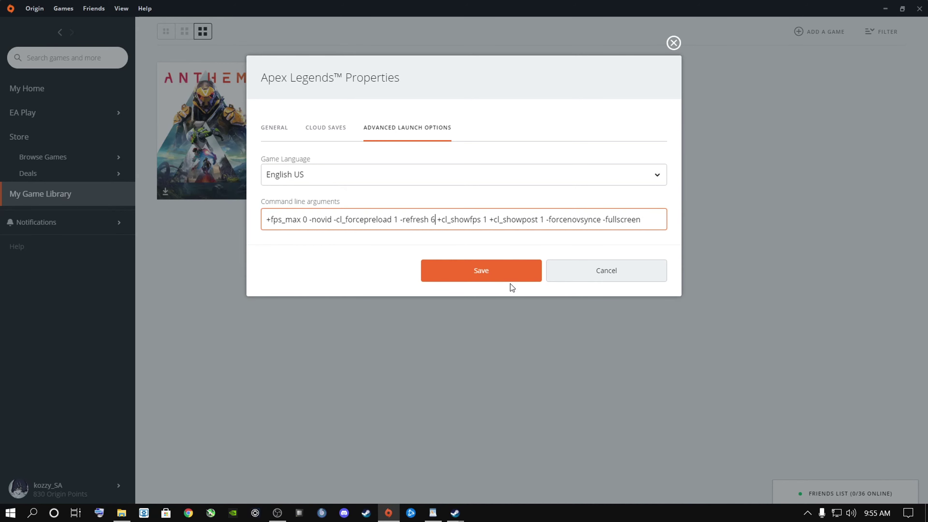
type("120")
key("BackSpace")
key("BackSpace")
type("44")
key("BackSpace")
key("BackSpace")
key("BackSpace")
key("BackSpace")
type("60")
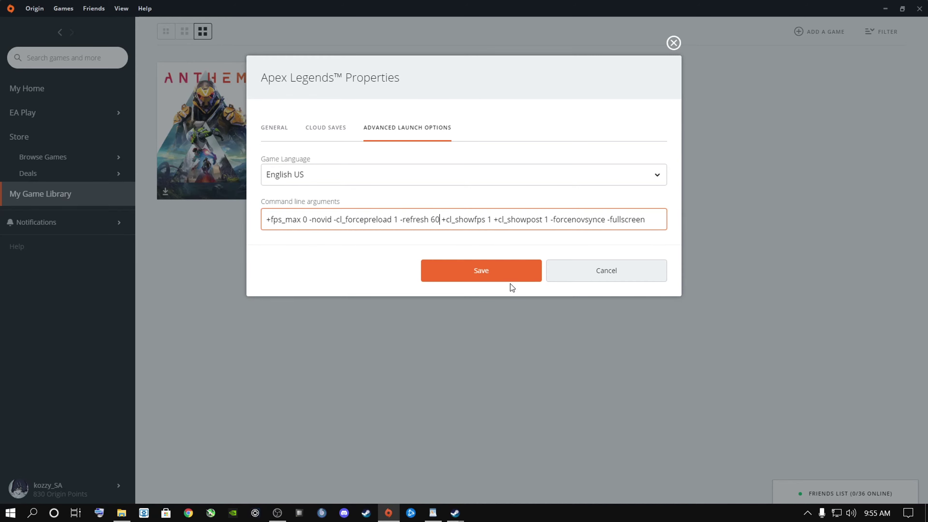
left_click_drag(654, 213, 4, 263)
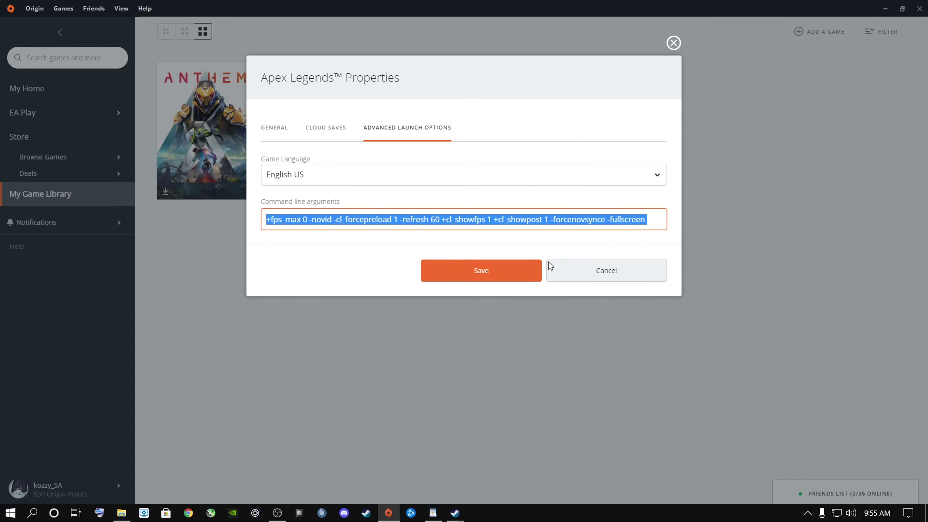